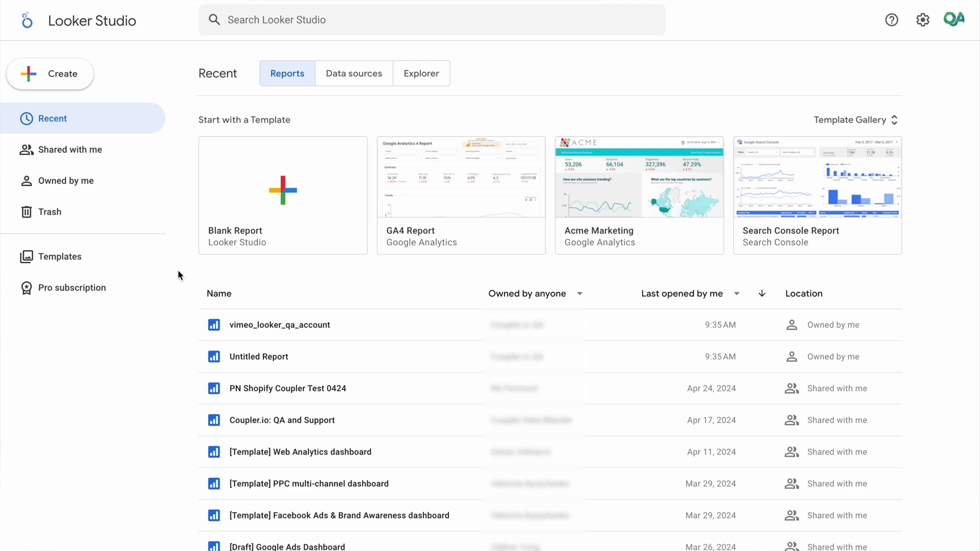
# Create a Google Analytics data source using account Coupler.io and property anything-importer
pyautogui.click(60, 77)
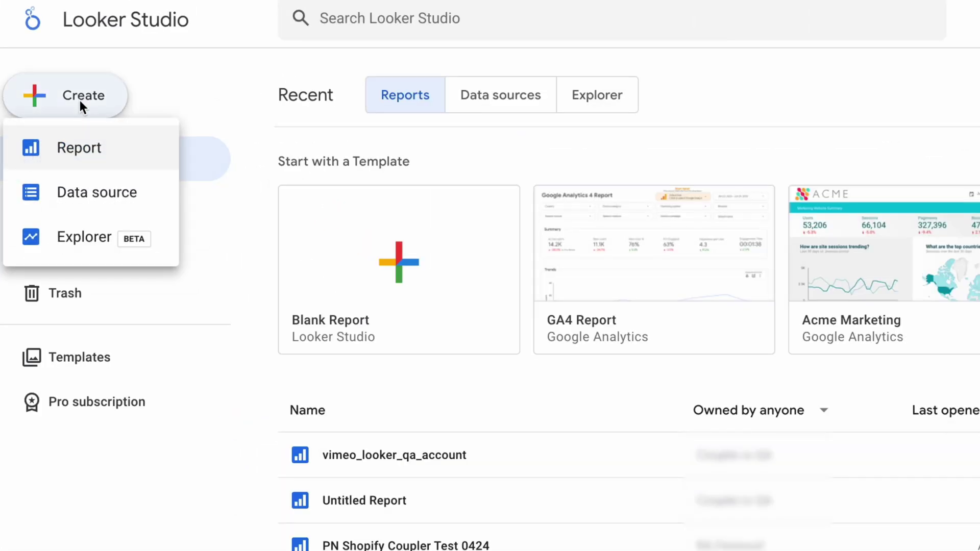
pyautogui.click(94, 192)
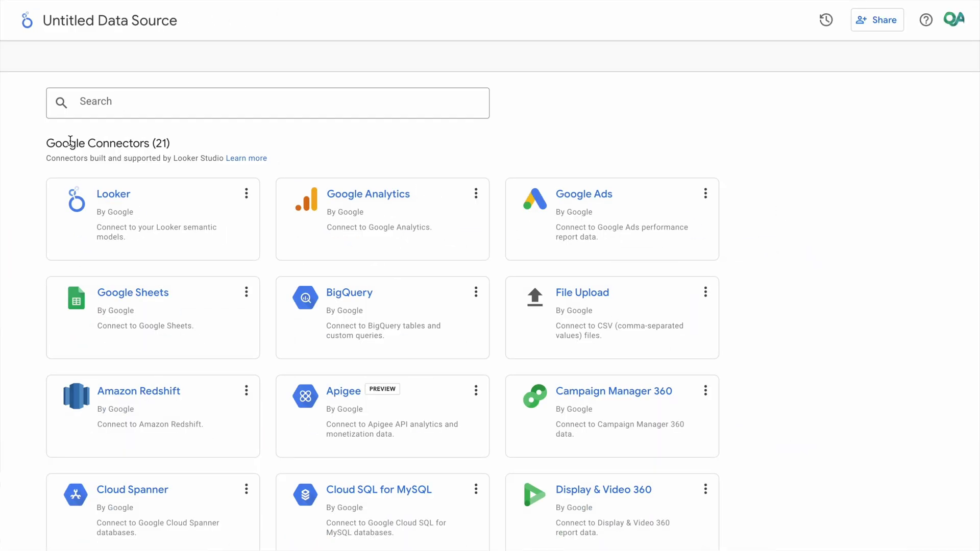
pyautogui.click(370, 225)
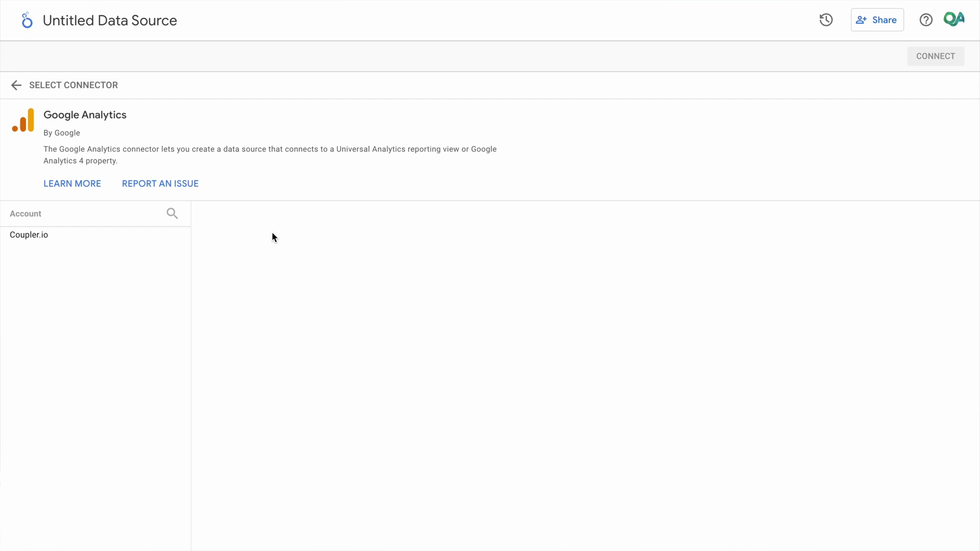
pyautogui.click(114, 235)
pyautogui.click(234, 240)
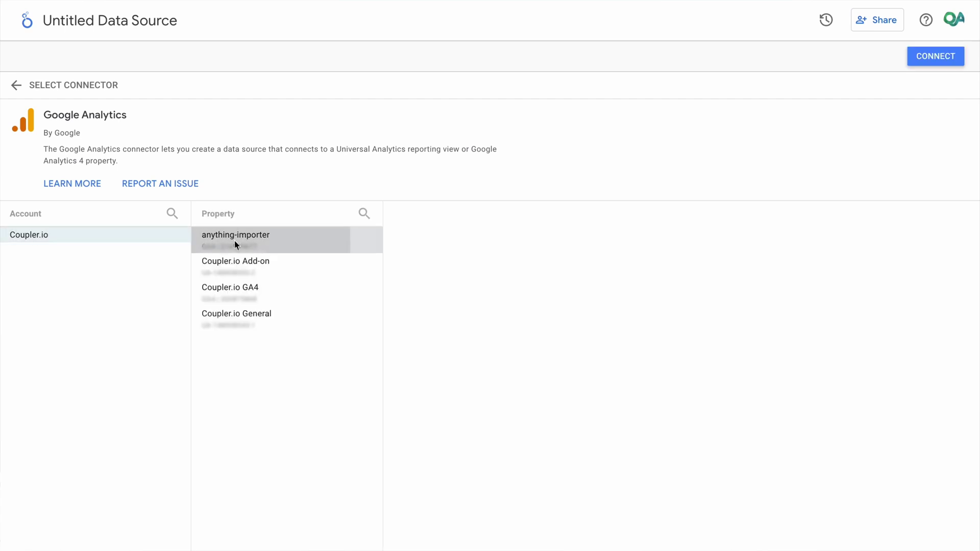
pyautogui.click(917, 59)
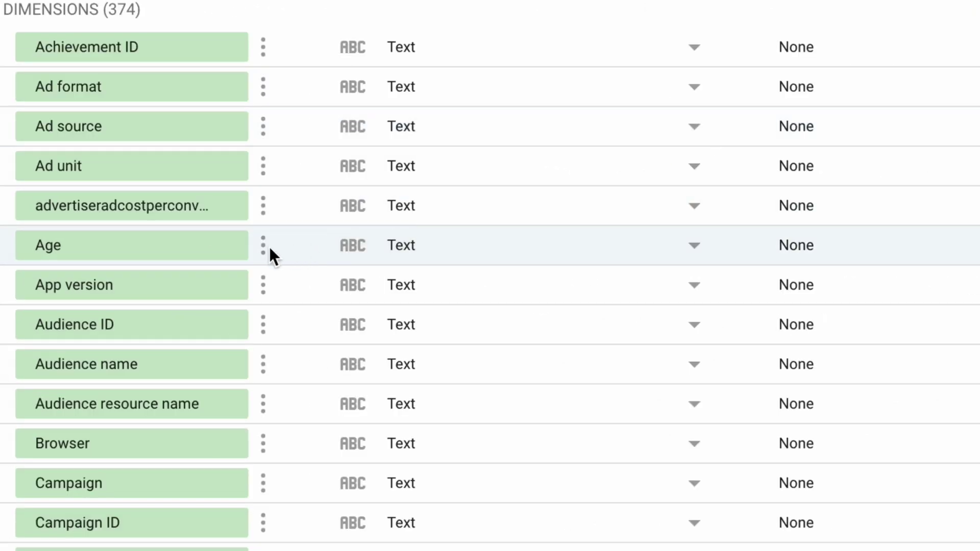
# Check the Age field's options without changing anything, then start a new report from this source
pyautogui.click(269, 247)
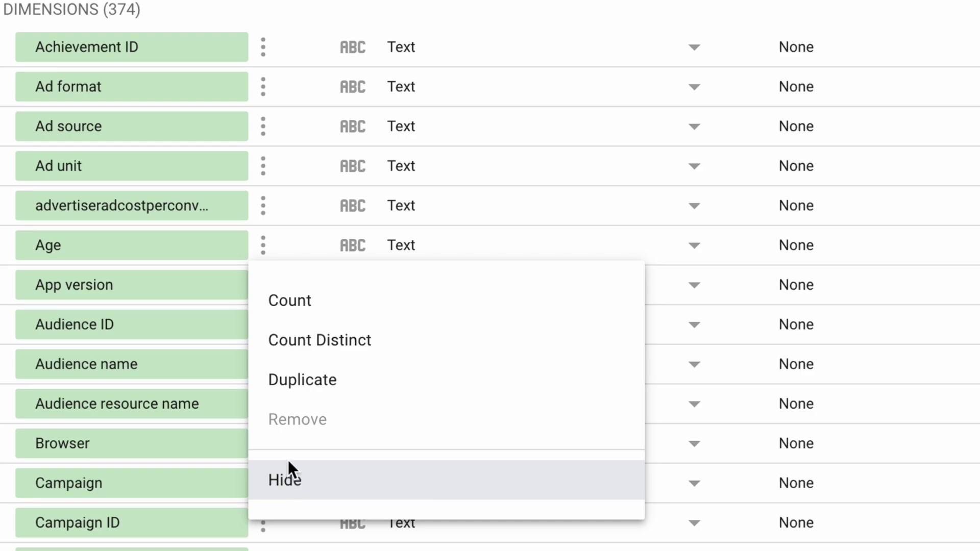
pyautogui.click(264, 247)
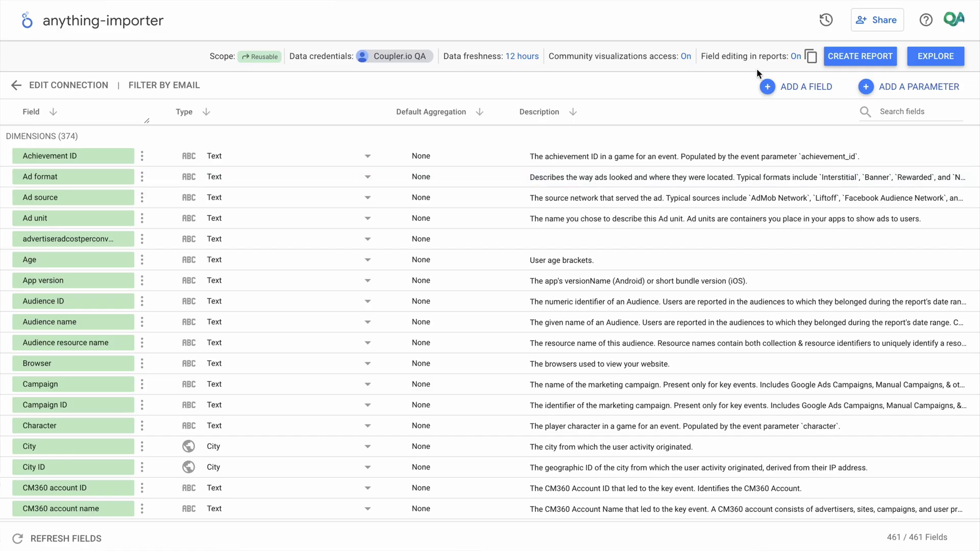
pyautogui.click(839, 54)
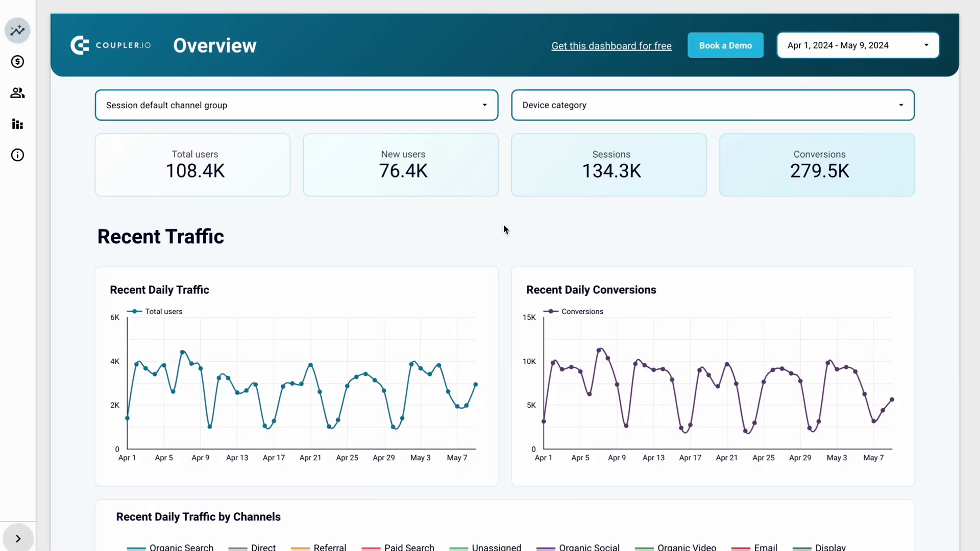
# From the dashboard Readme, open the Coupler.io importer and sign in to Google, granting Analytics access
pyautogui.click(603, 48)
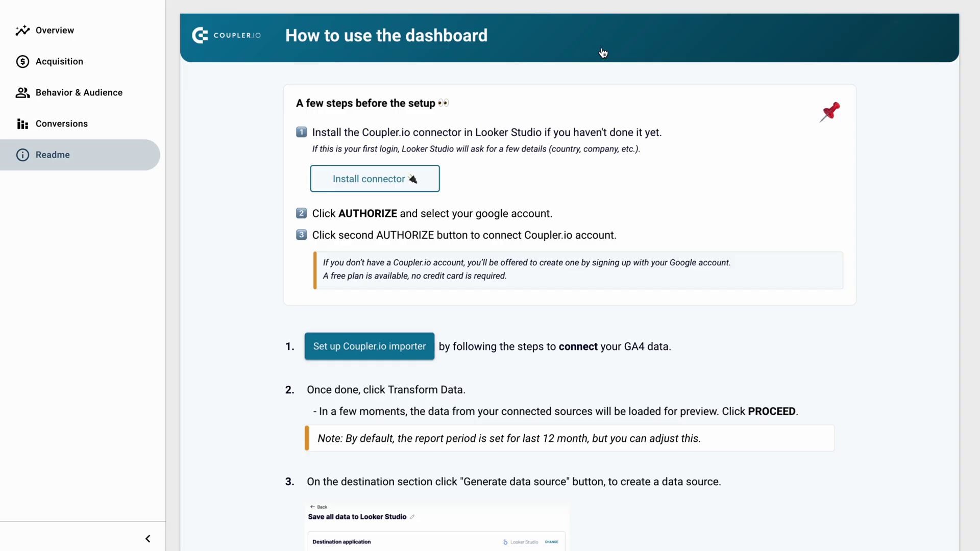
pyautogui.click(403, 347)
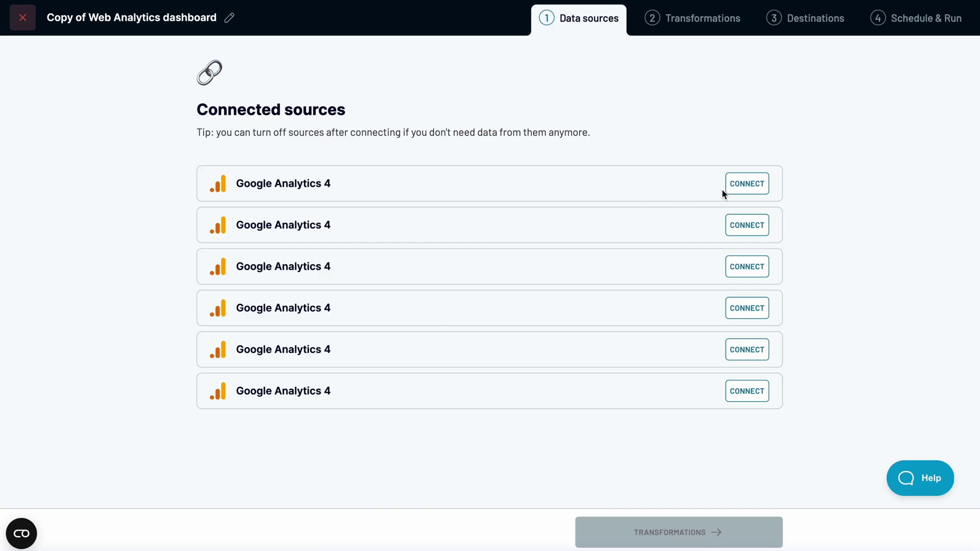
pyautogui.click(741, 191)
pyautogui.click(663, 234)
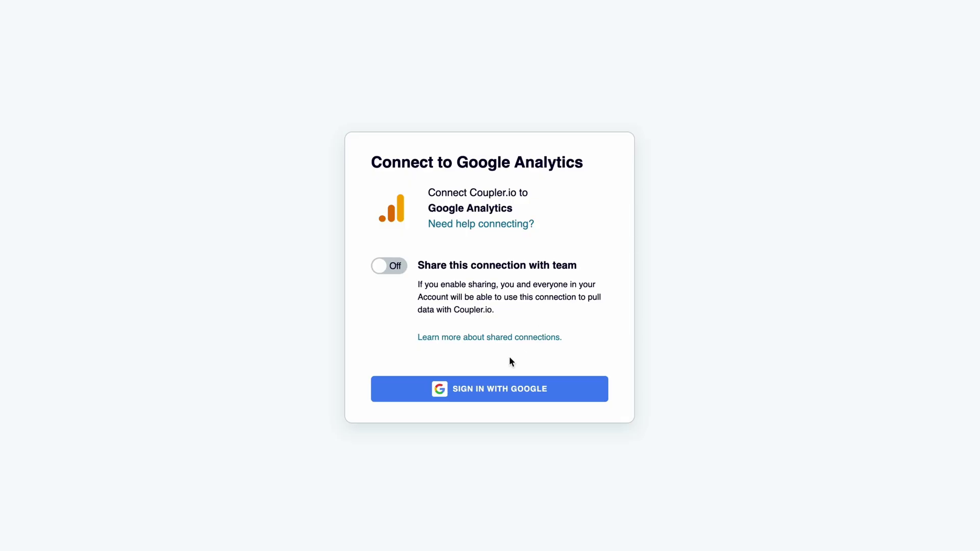
pyautogui.click(500, 391)
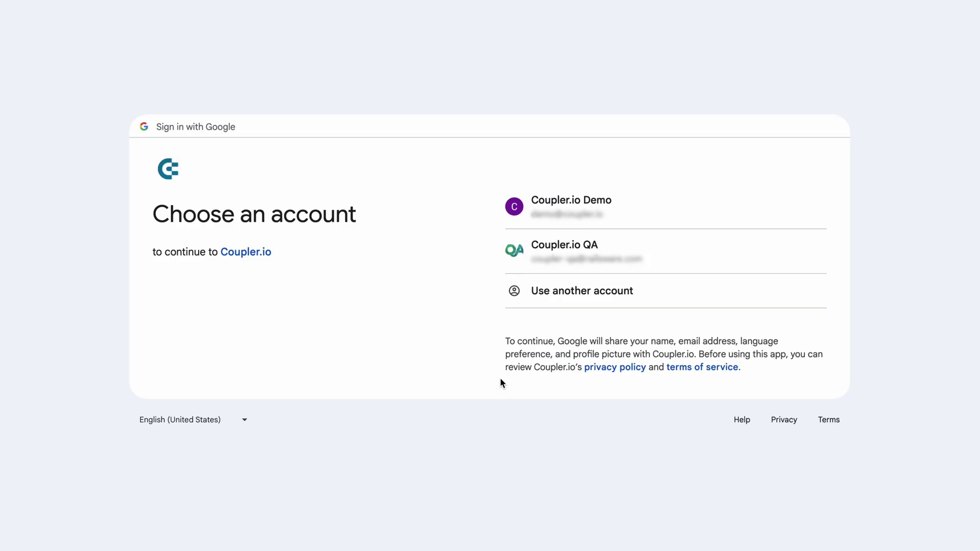
pyautogui.click(580, 247)
pyautogui.click(595, 349)
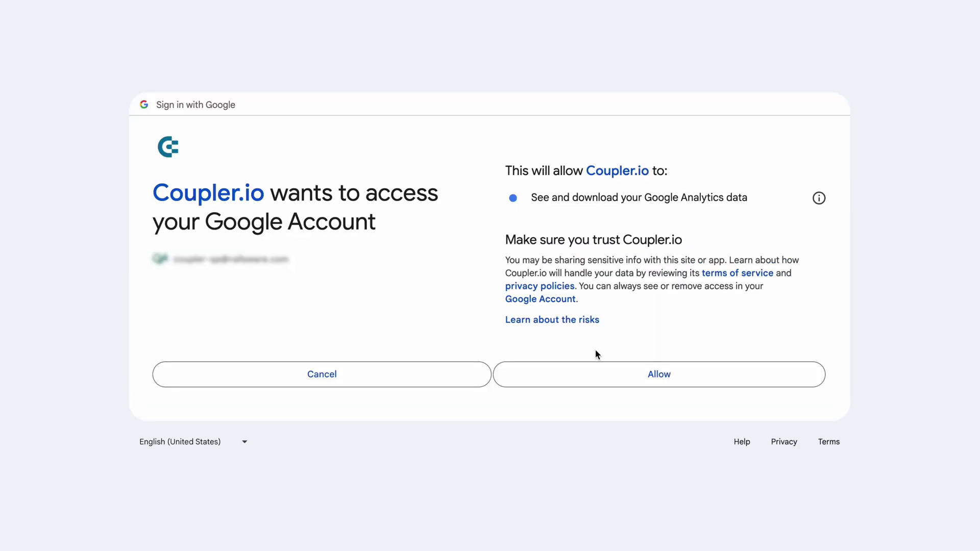
pyautogui.click(608, 379)
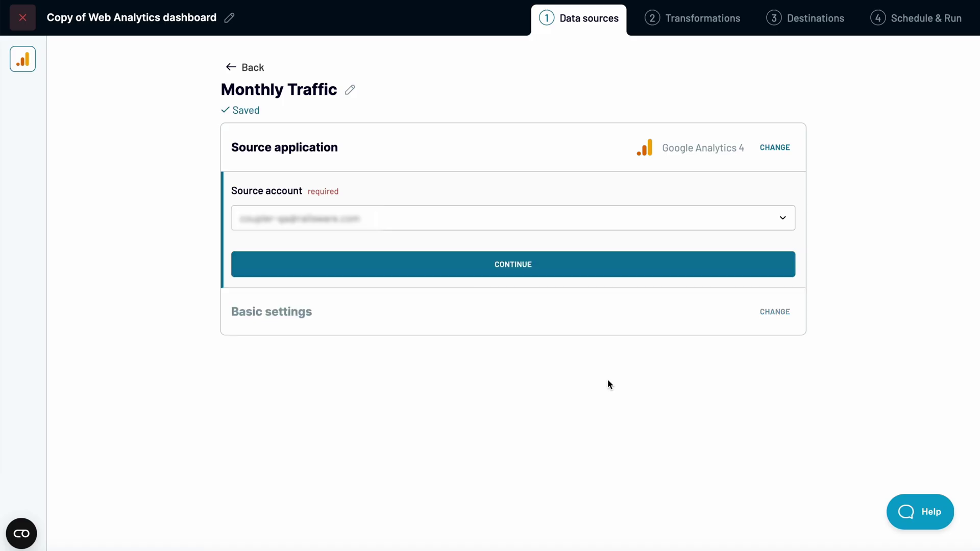
# Point the Monthly Traffic source at account Coupler.io, property anything-importer, and finish it
pyautogui.click(587, 267)
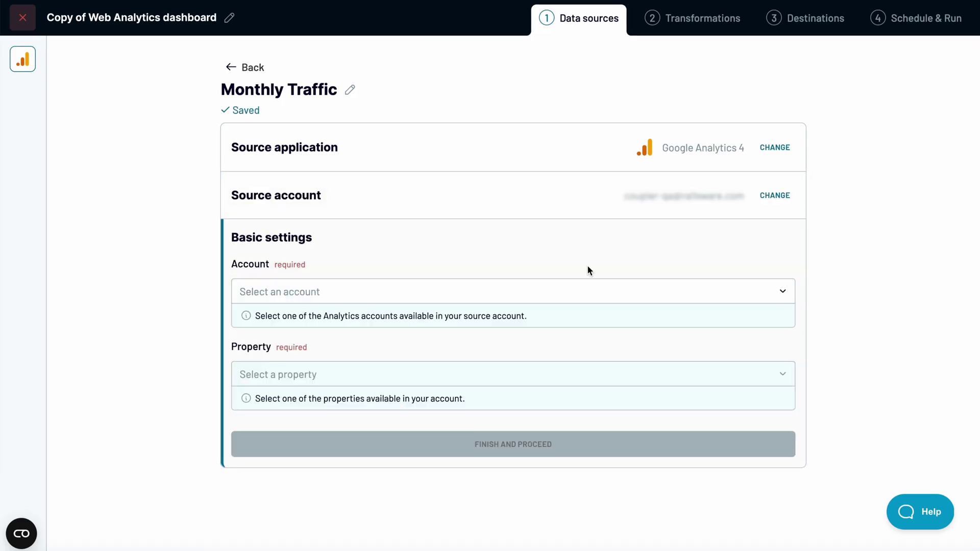
pyautogui.click(584, 292)
pyautogui.click(578, 320)
pyautogui.click(559, 374)
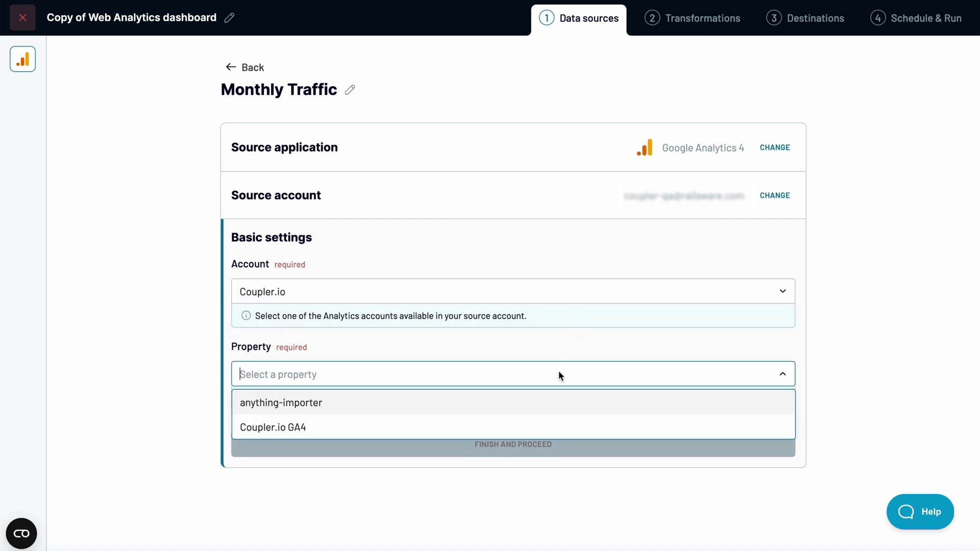
pyautogui.click(548, 403)
pyautogui.click(539, 442)
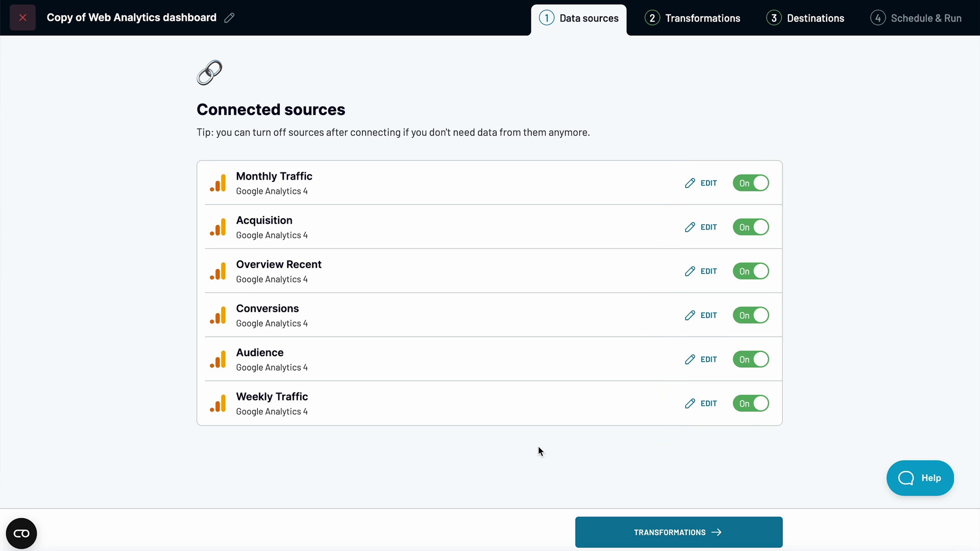
# Advance through the data transformations step to the Looker Studio destination setup
pyautogui.click(634, 531)
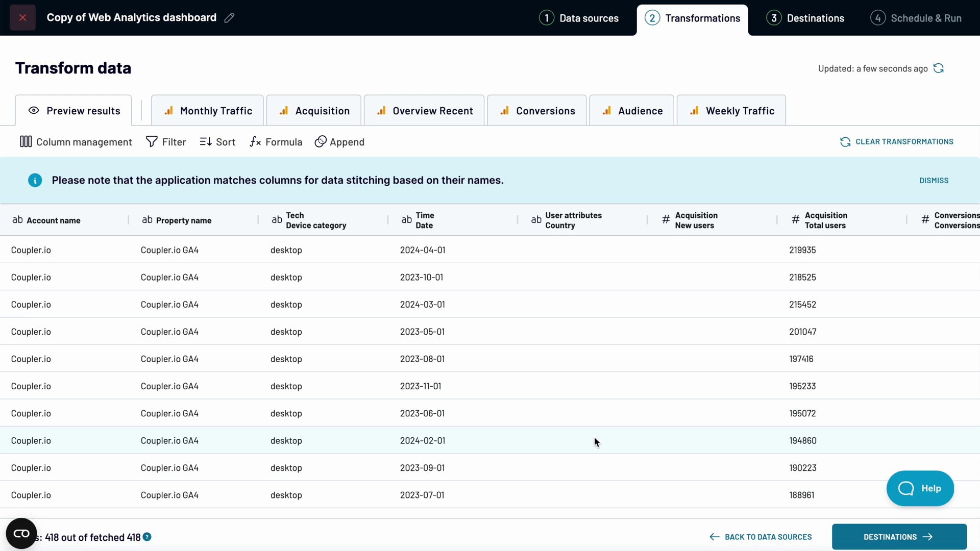
pyautogui.click(864, 532)
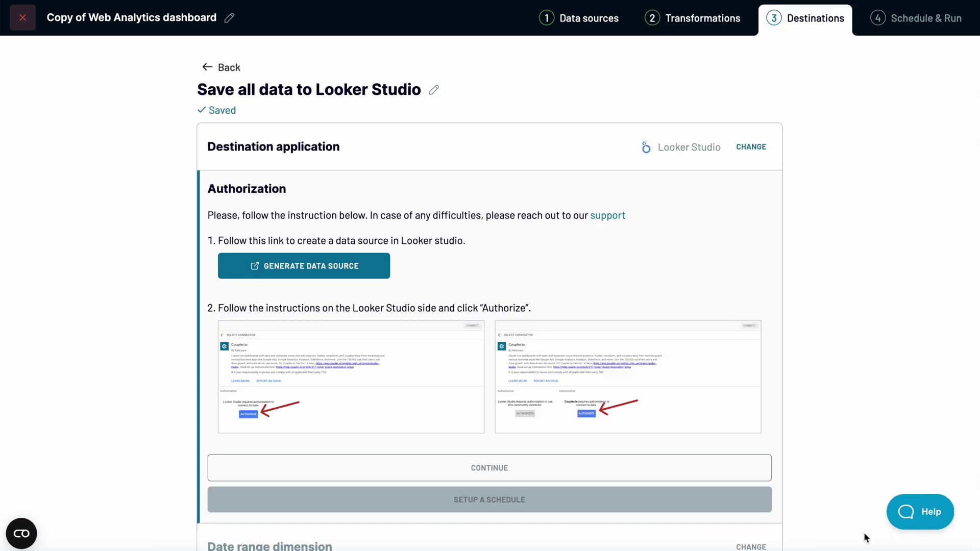
# Generate the Looker Studio data source and set the Country field's type to Geo > Country
pyautogui.click(332, 275)
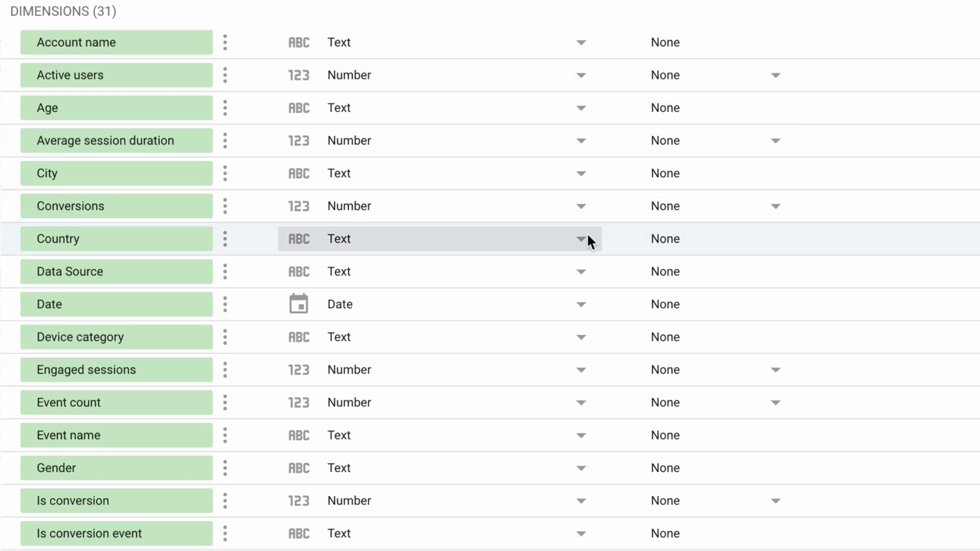
pyautogui.click(583, 238)
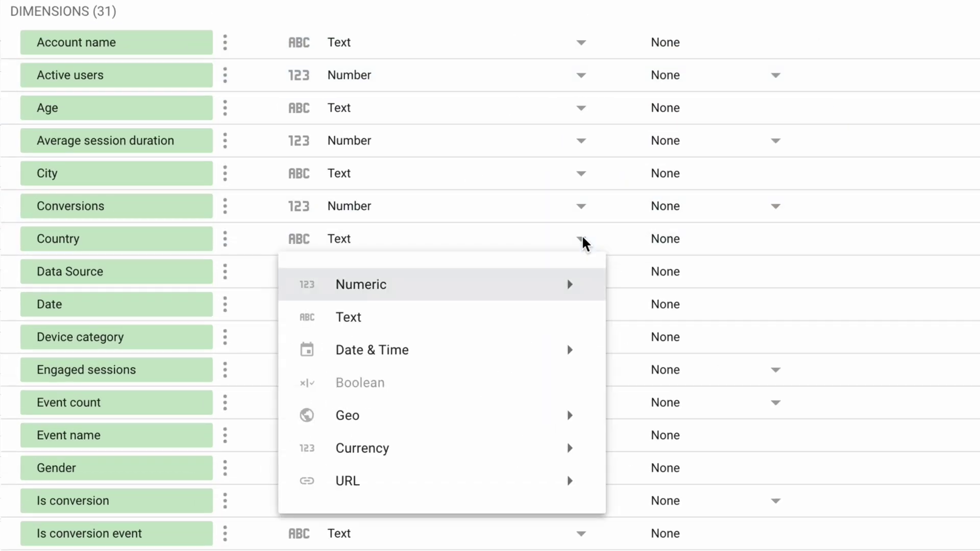
pyautogui.moveTo(532, 415)
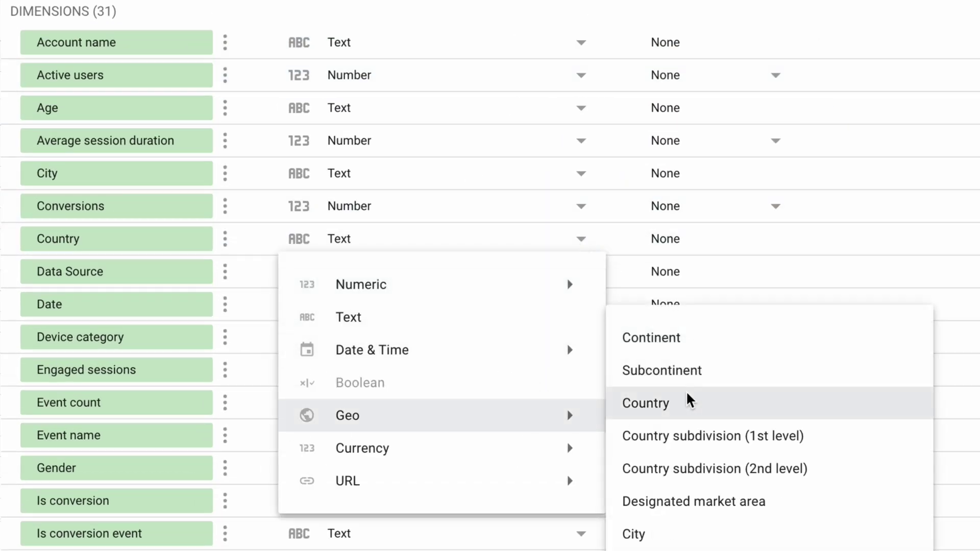
pyautogui.click(699, 403)
pyautogui.click(581, 314)
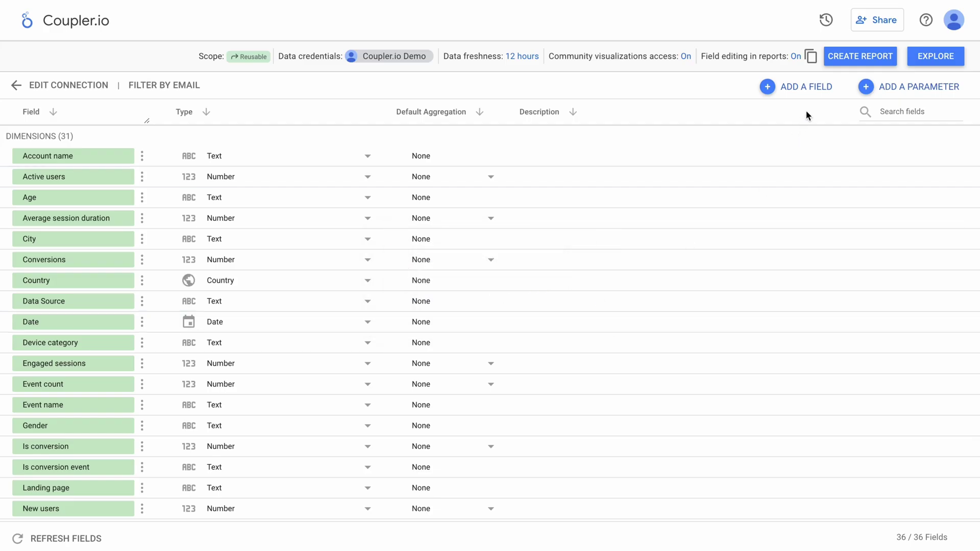
# Create the Web Analytics dashboard report from the template and scroll through it
pyautogui.click(879, 59)
pyautogui.click(627, 353)
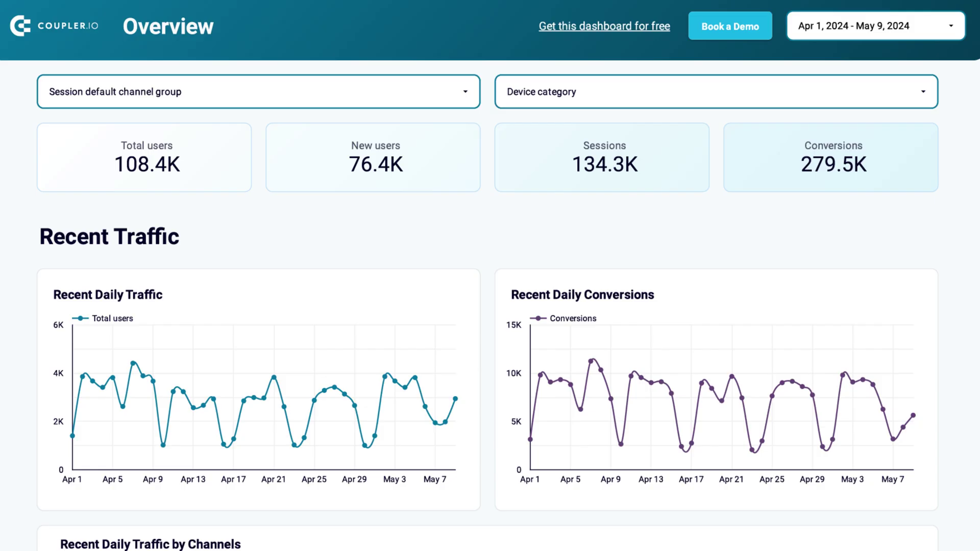
pyautogui.scroll(-10, 490, 276)
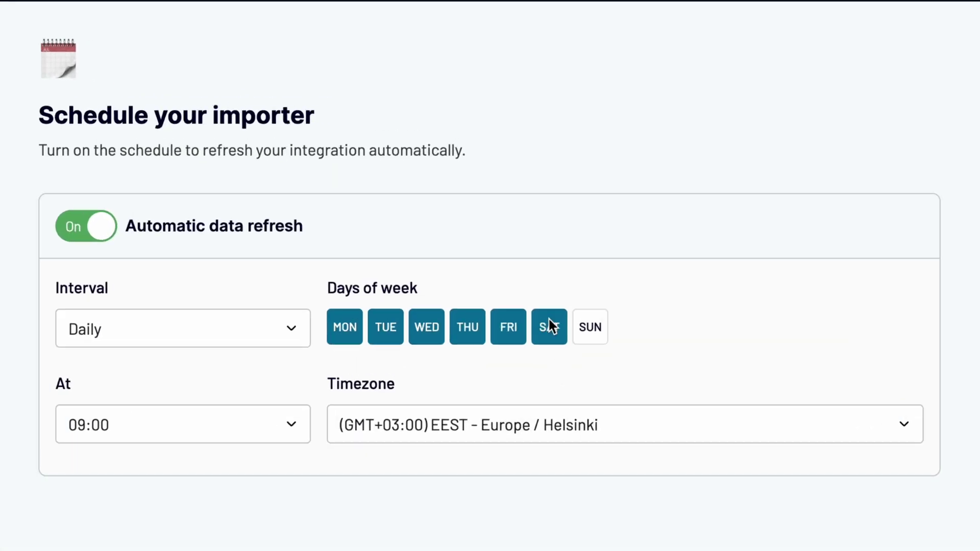
# Choose the importer's refresh interval from the Interval dropdown
pyautogui.click(293, 331)
pyautogui.click(252, 454)
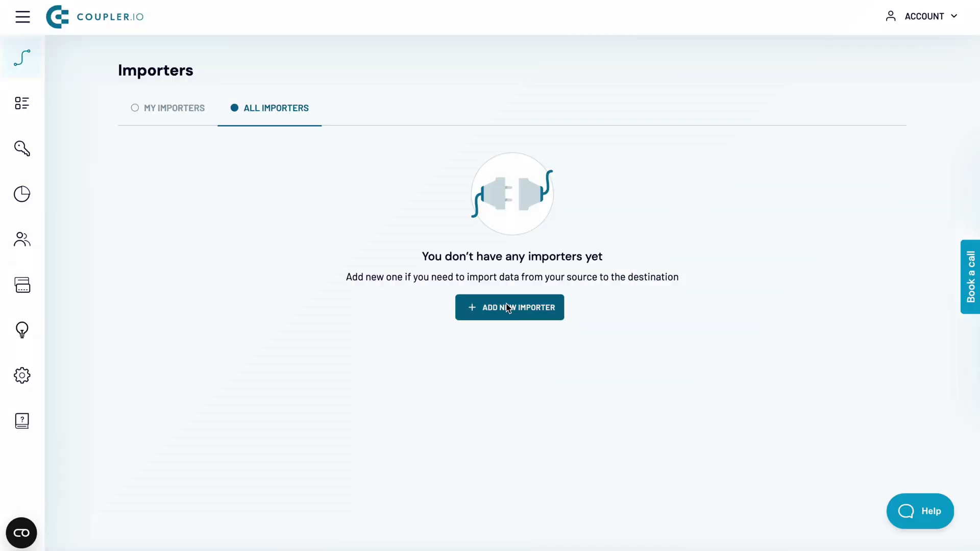
# Add a new importer and scroll through the whole 'Select source app' list
pyautogui.click(508, 307)
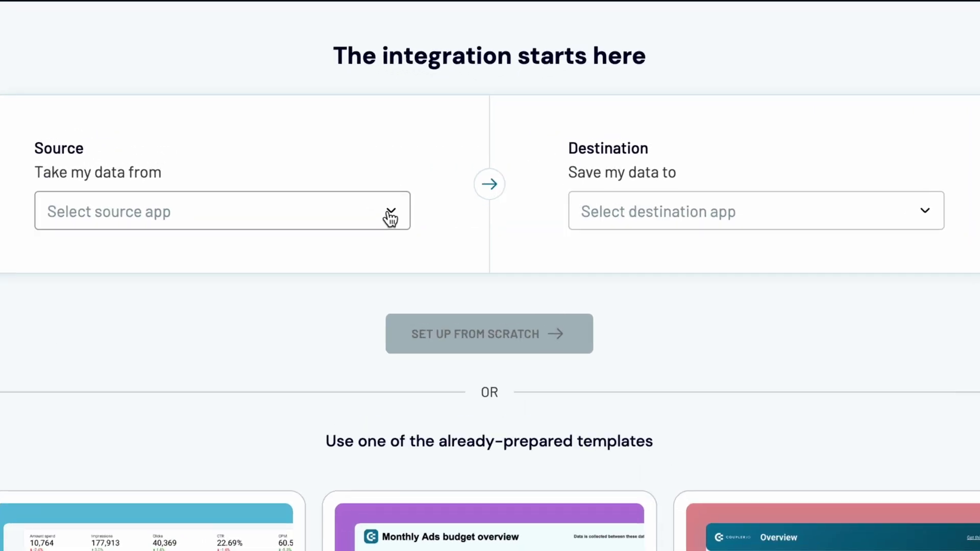
pyautogui.click(425, 173)
pyautogui.scroll(-5, 361, 303)
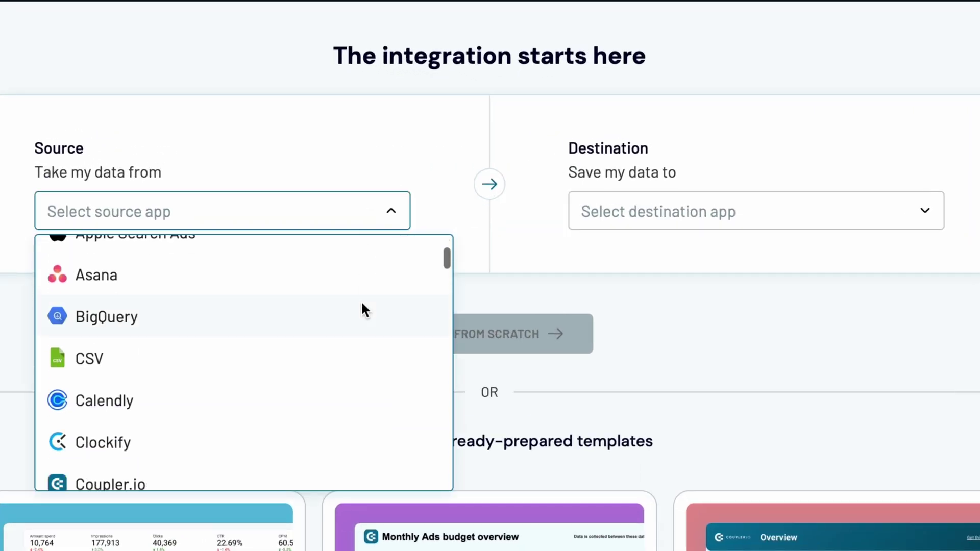
pyautogui.scroll(-6, 362, 305)
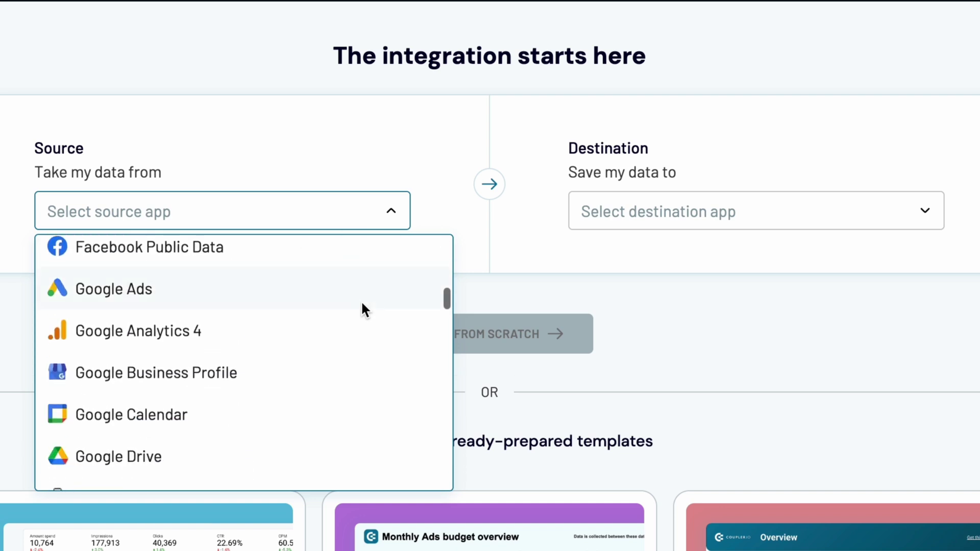
pyautogui.scroll(-6, 362, 303)
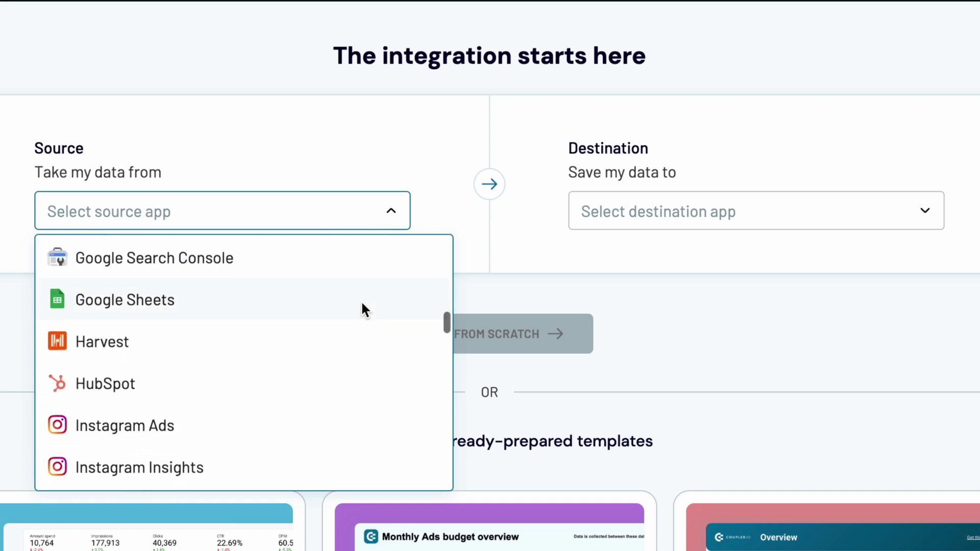
pyautogui.scroll(-5, 362, 304)
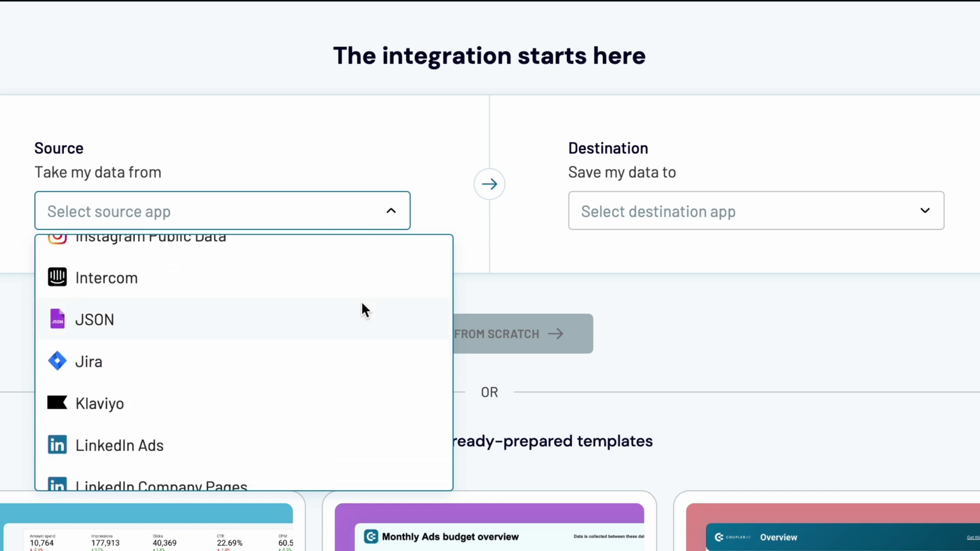
pyautogui.scroll(-6, 362, 303)
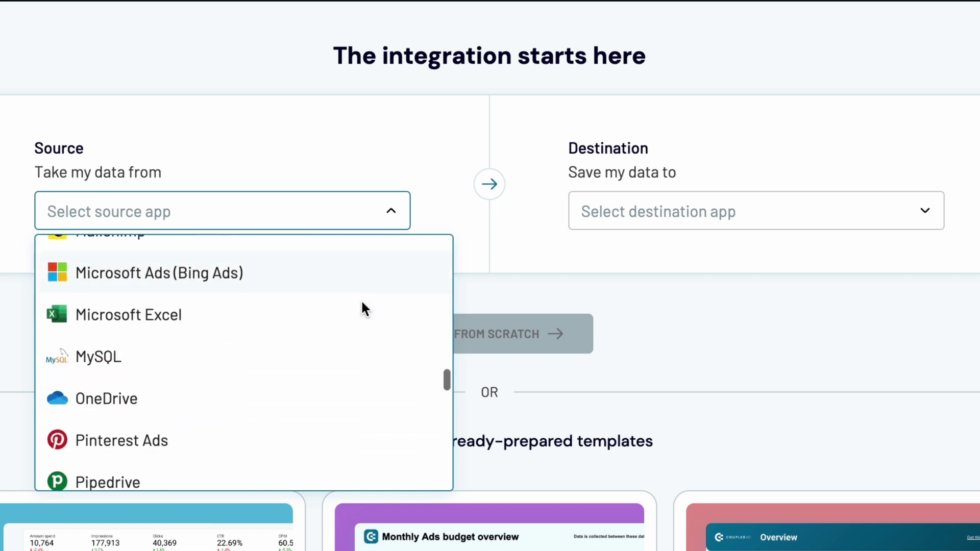
pyautogui.scroll(-1, 362, 303)
pyautogui.scroll(-5, 362, 303)
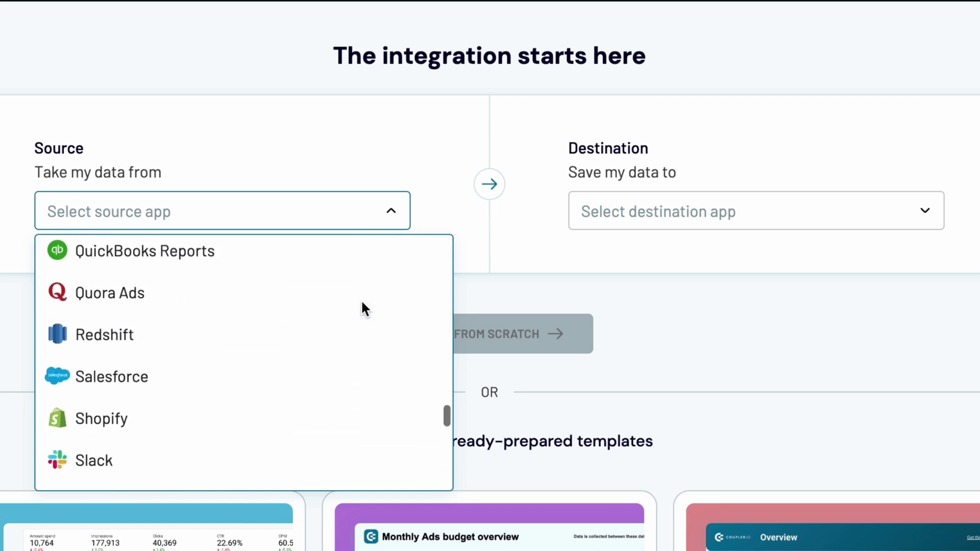